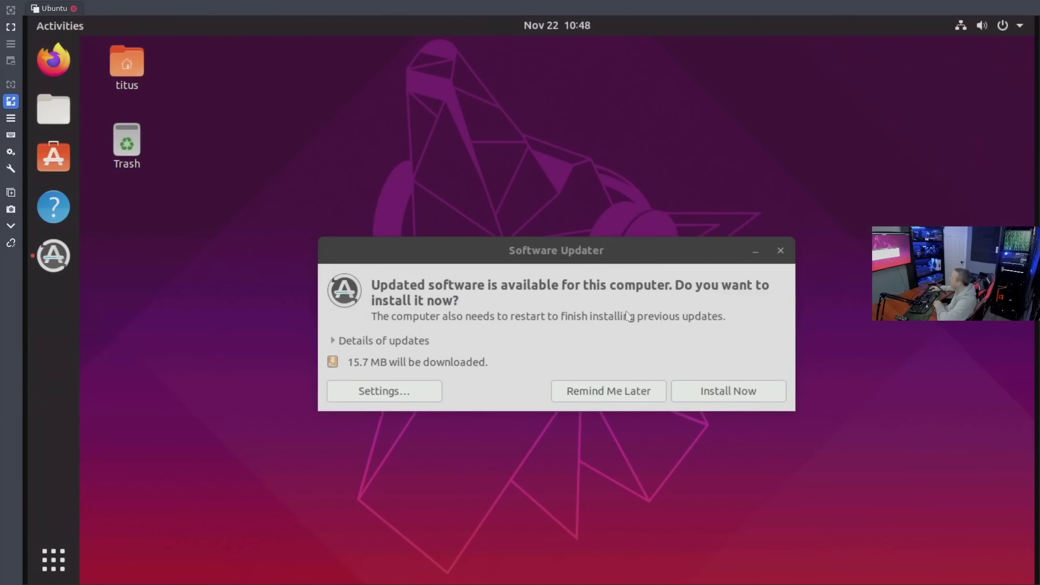
Close the Software Updater prompt without installing, then bring up the applications overview.
left_click(780, 250)
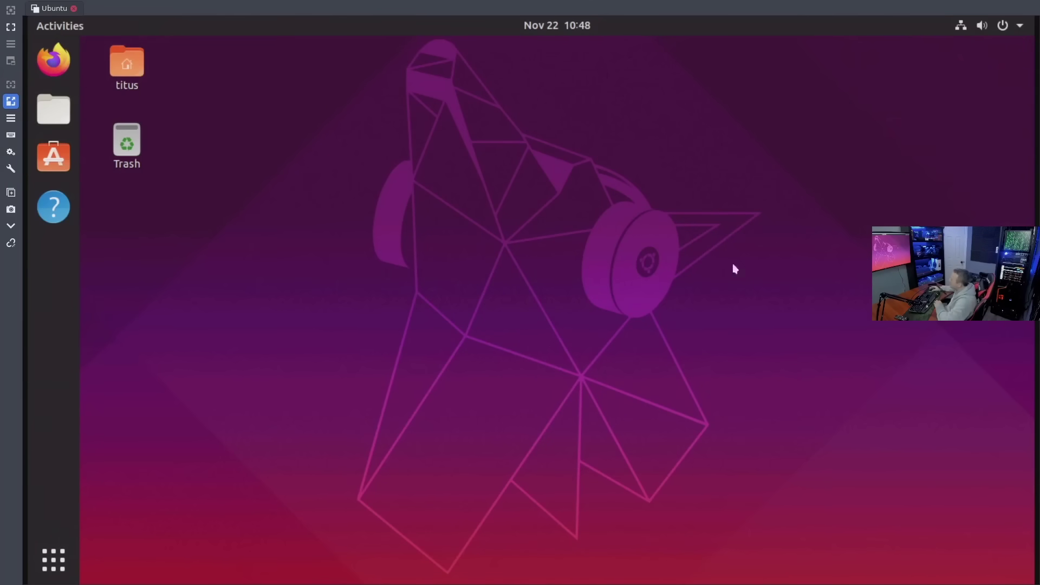
left_click(53, 559)
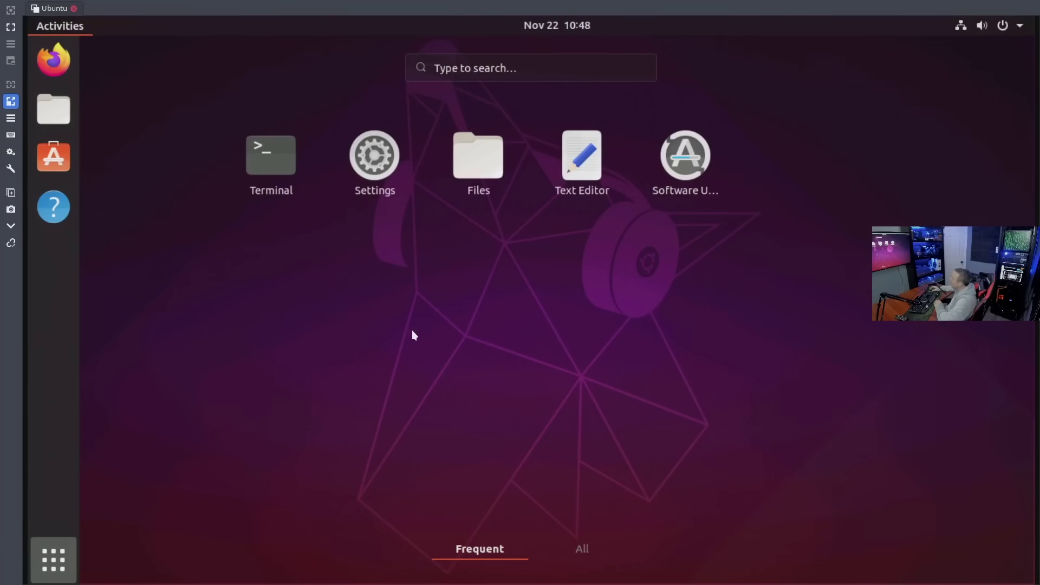
left_click(598, 553)
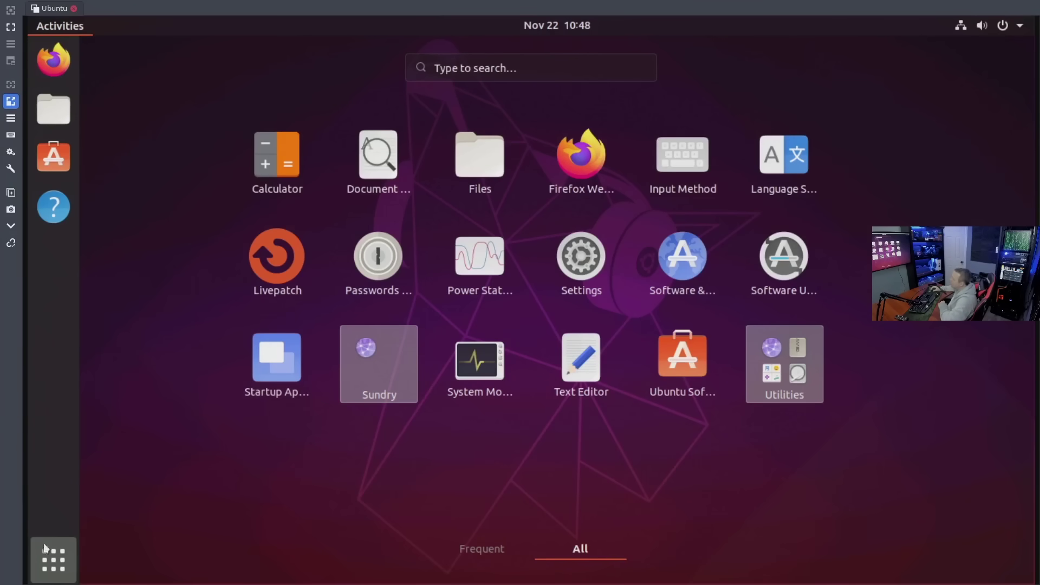
left_click(49, 566)
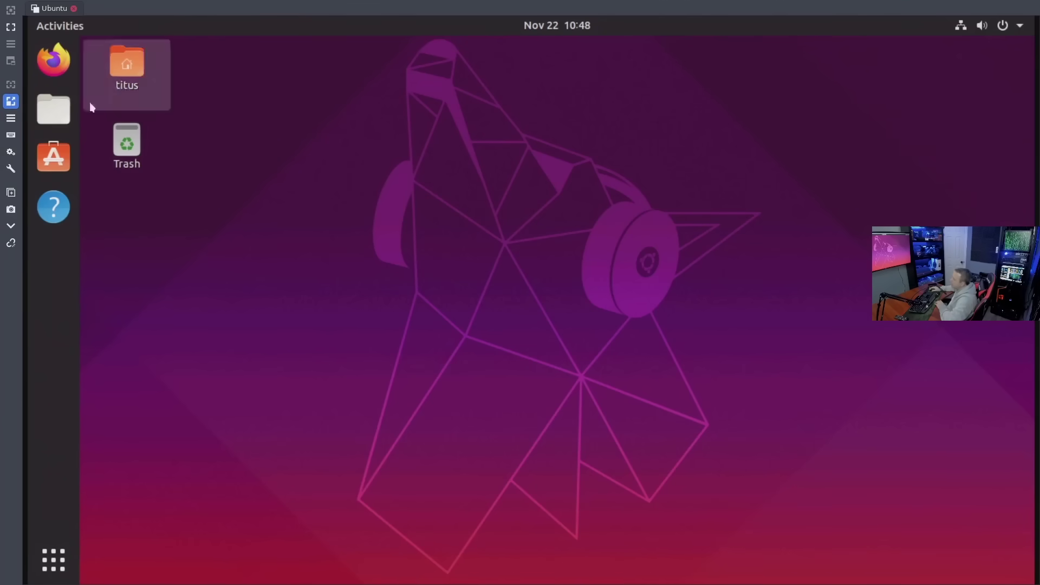
Toggle the applications grid off, open Files on the Home folder, then reopen the grid.
left_click(64, 570)
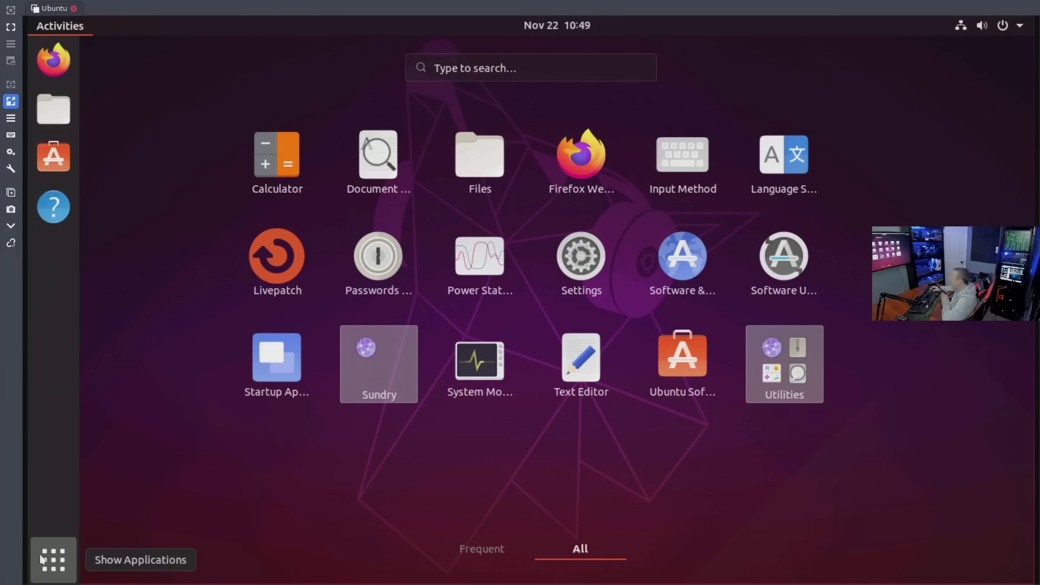
left_click(53, 560)
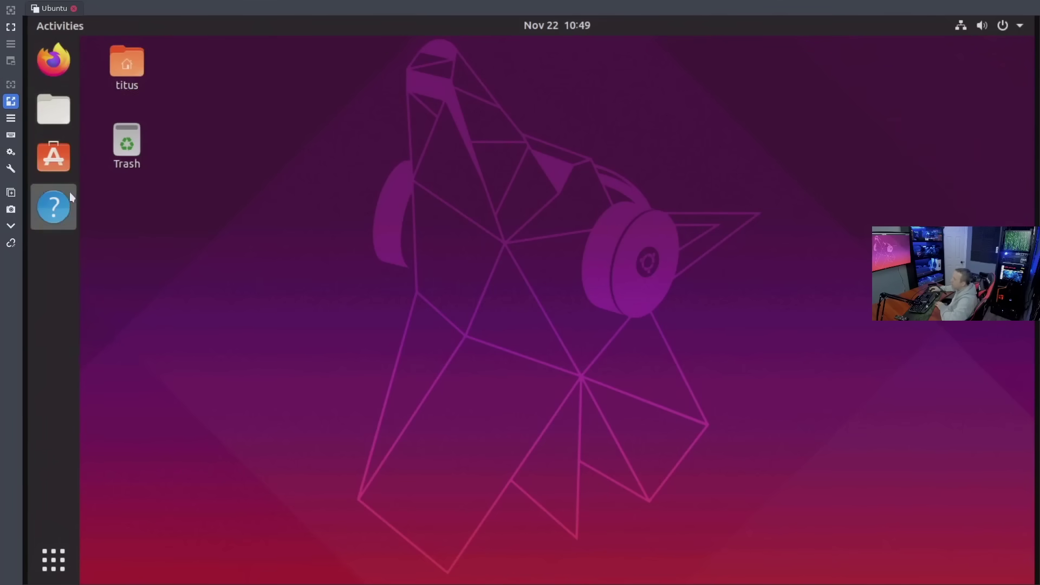
left_click(66, 100)
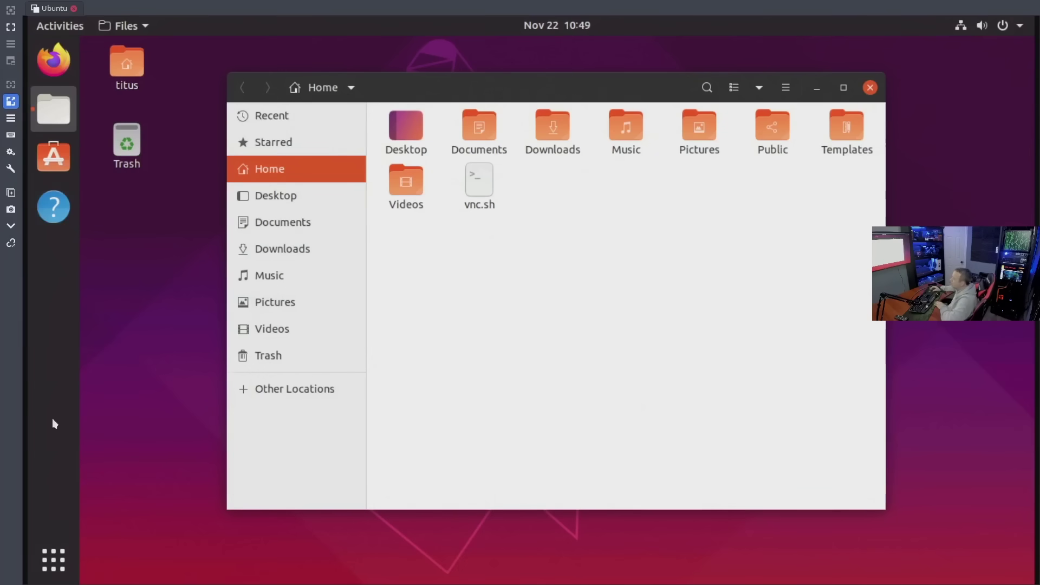
left_click(72, 579)
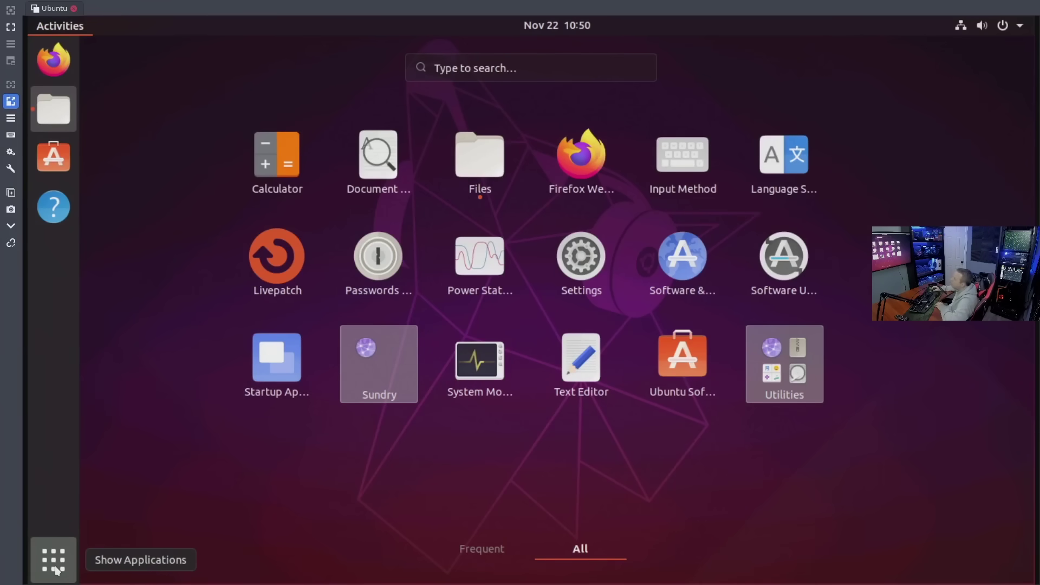
Close the applications grid, drag the Files window up and left, then close it.
left_click(56, 570)
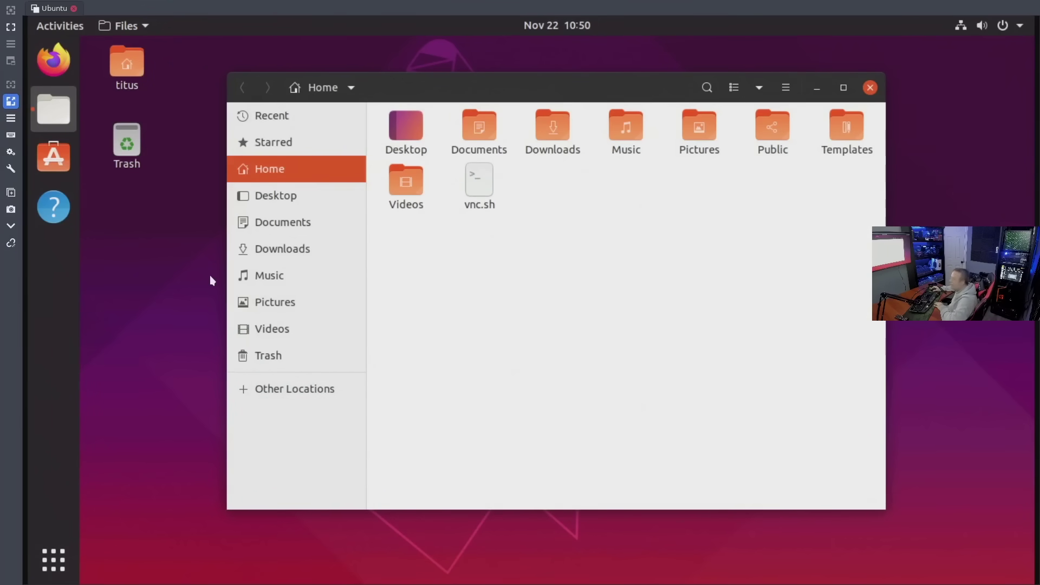
left_click_drag(502, 86, 452, 115)
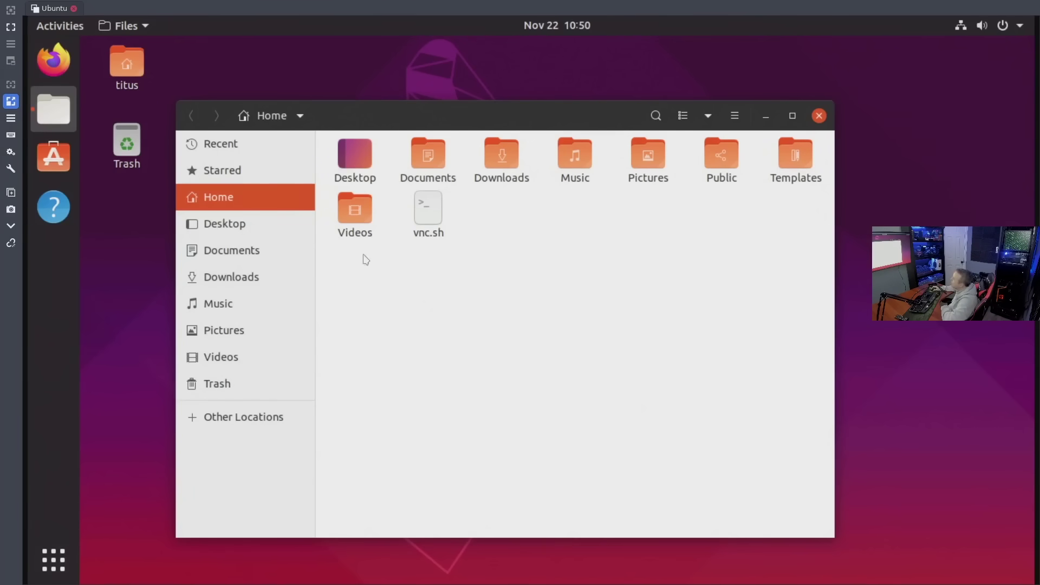
left_click(820, 117)
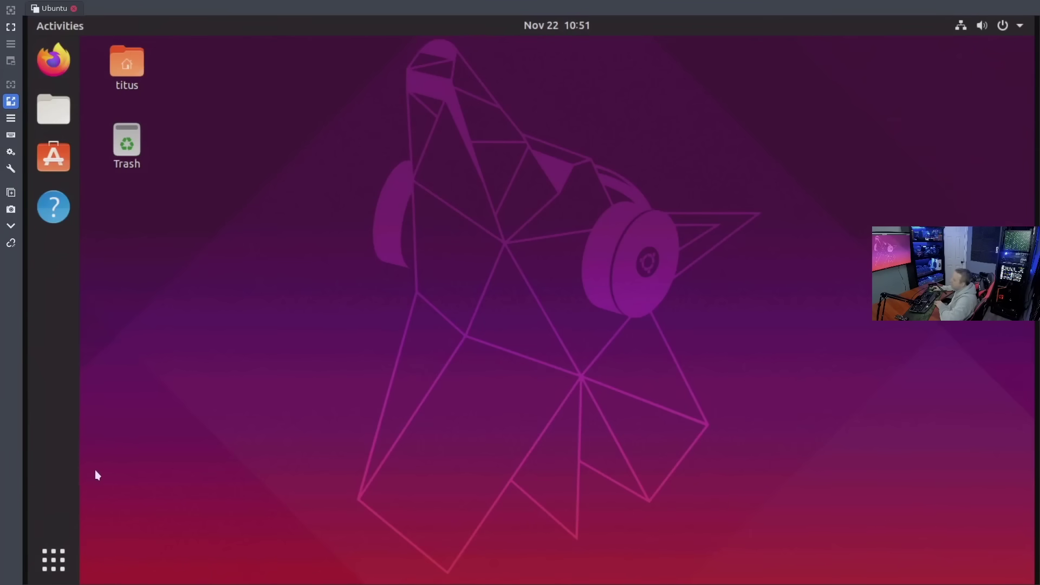
Launch Terminal by searching 'term' in the application search.
left_click(53, 558)
type("t")
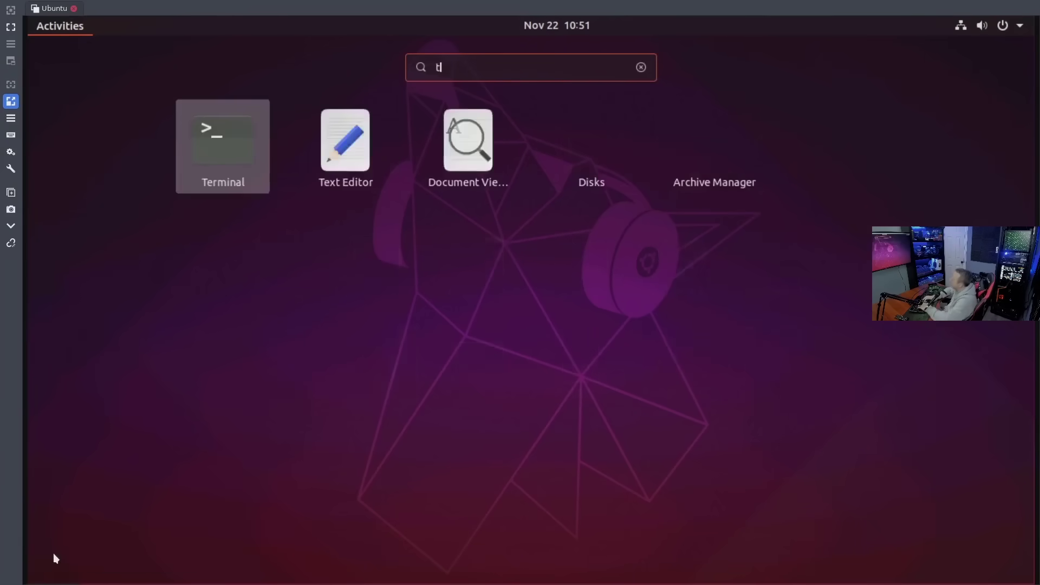
type("erm")
key("Return")
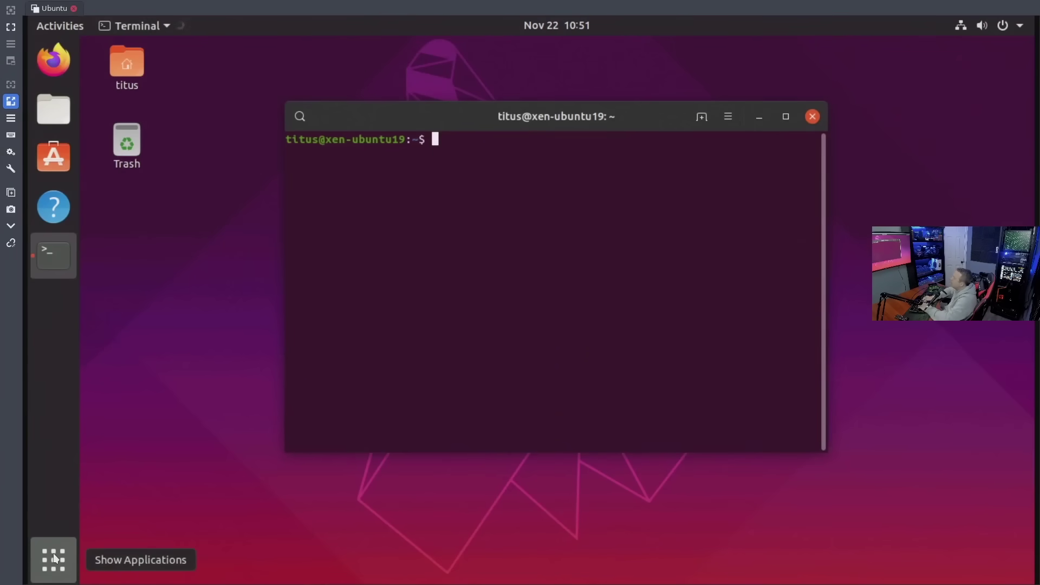
Run sudo snap install chromium with the sudo password, then show all installed applications.
type("sudo a")
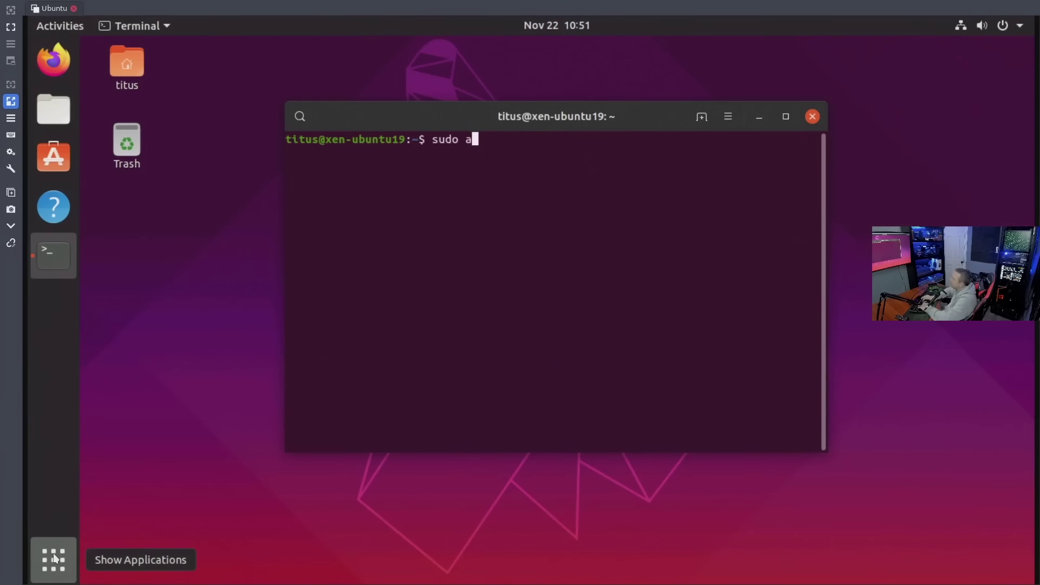
key("BackSpace")
type("snap install ")
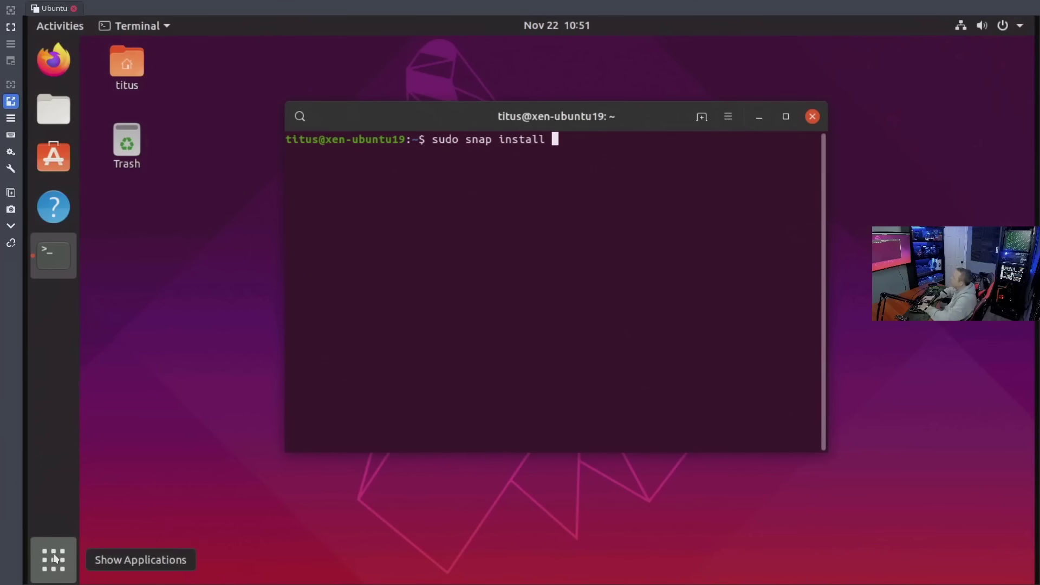
type("chromium")
key("Return")
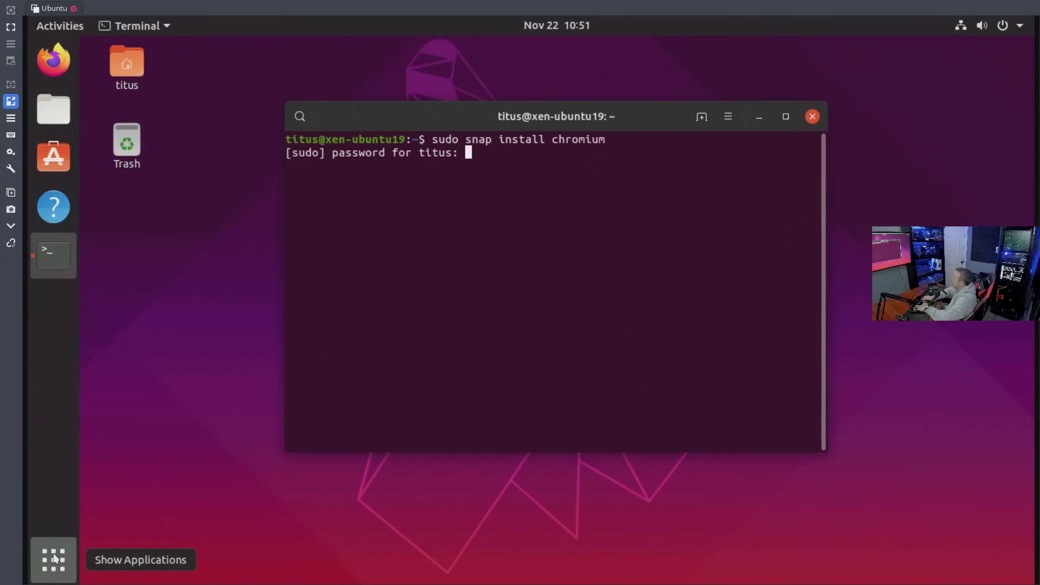
key("Return")
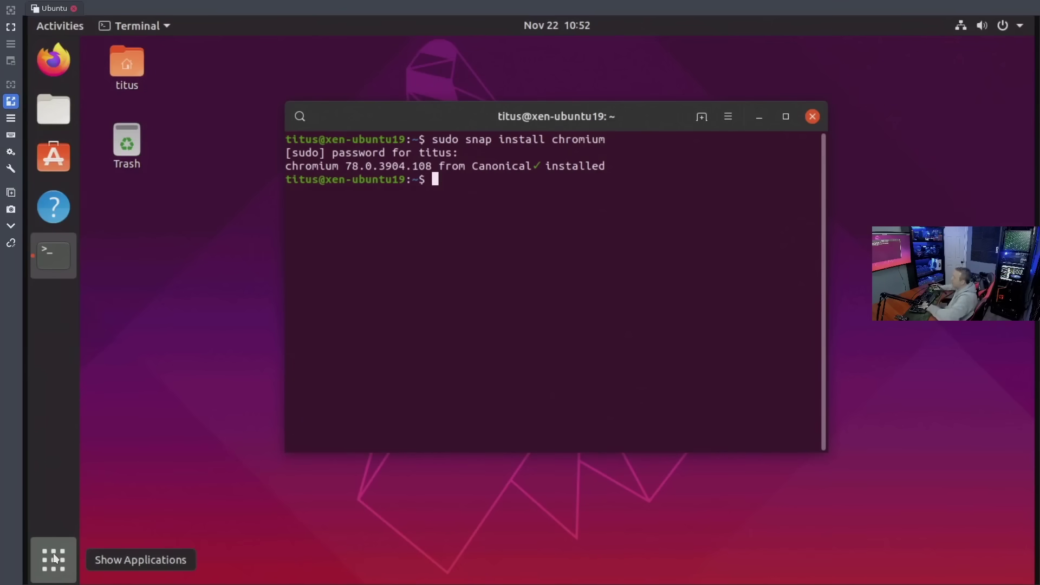
left_click(58, 550)
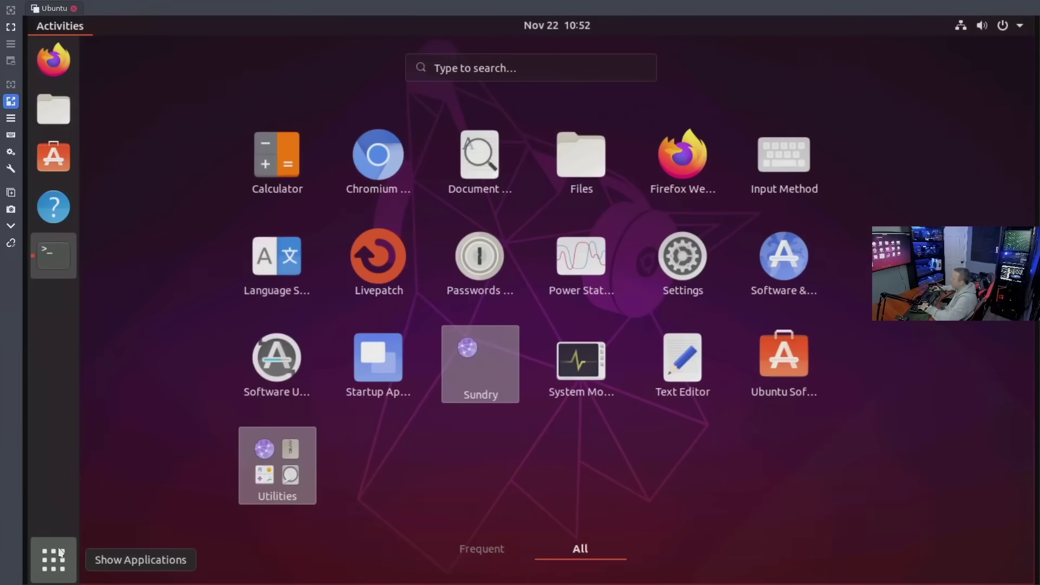
Launch Chromium from the applications grid, opening on a New Tab page.
left_click(364, 172)
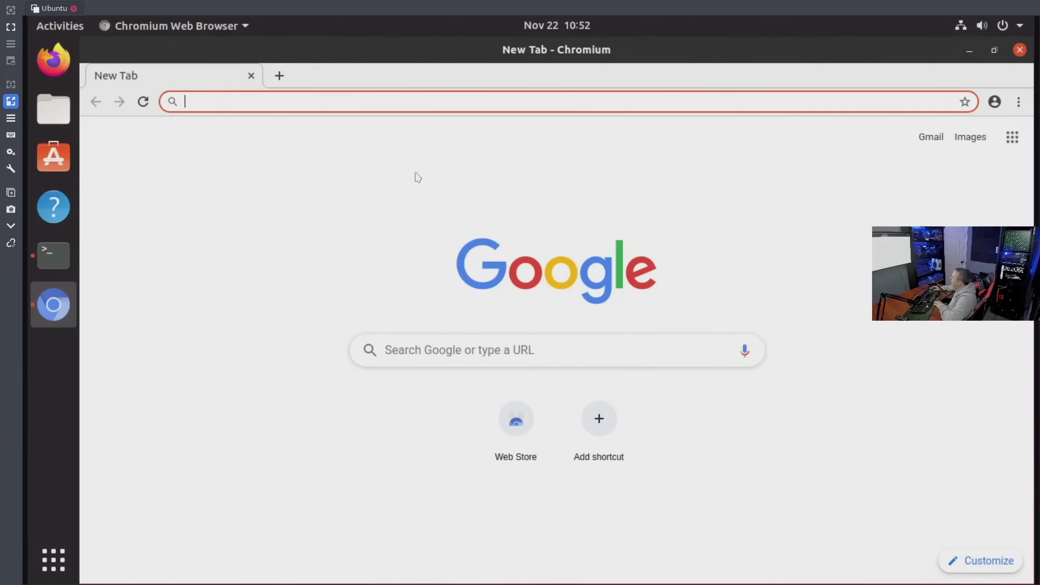
Close Chromium and type sudo snap remove chromium in Terminal.
left_click(1020, 51)
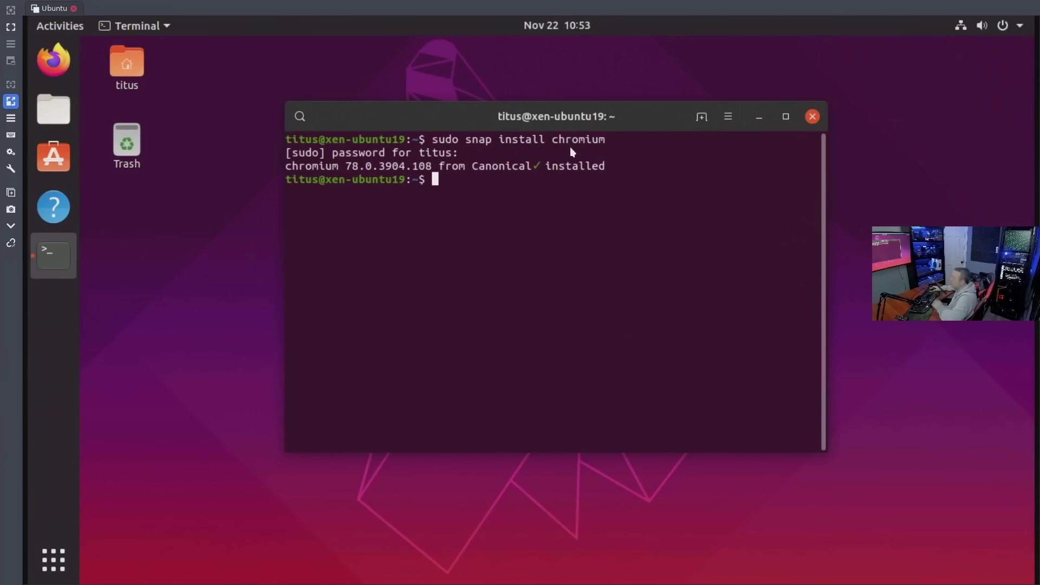
type("sudo snap remove chromium")
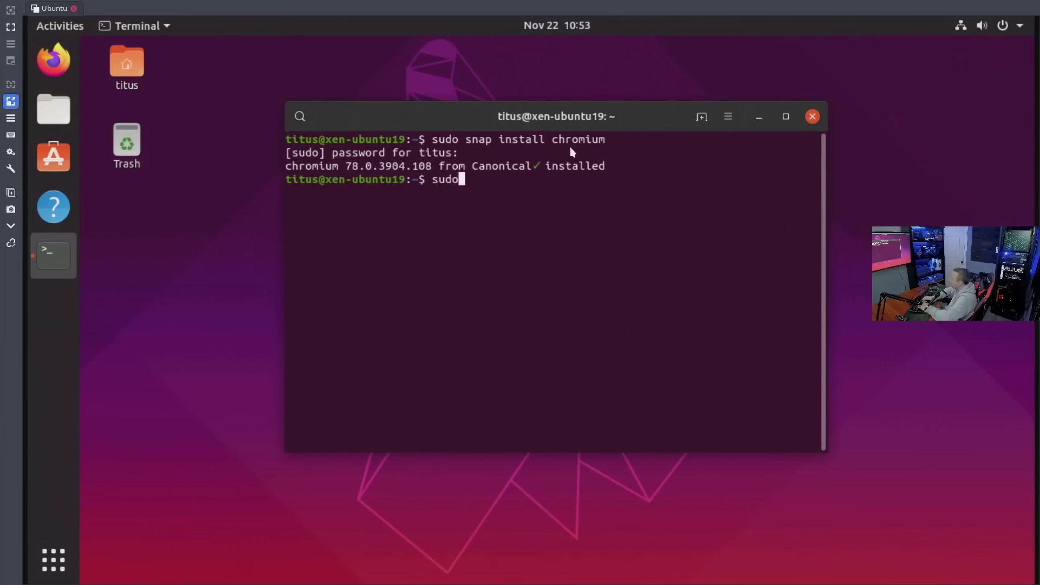
Run sudo snap remove chromium to uninstall the Chromium snap.
key("Return")
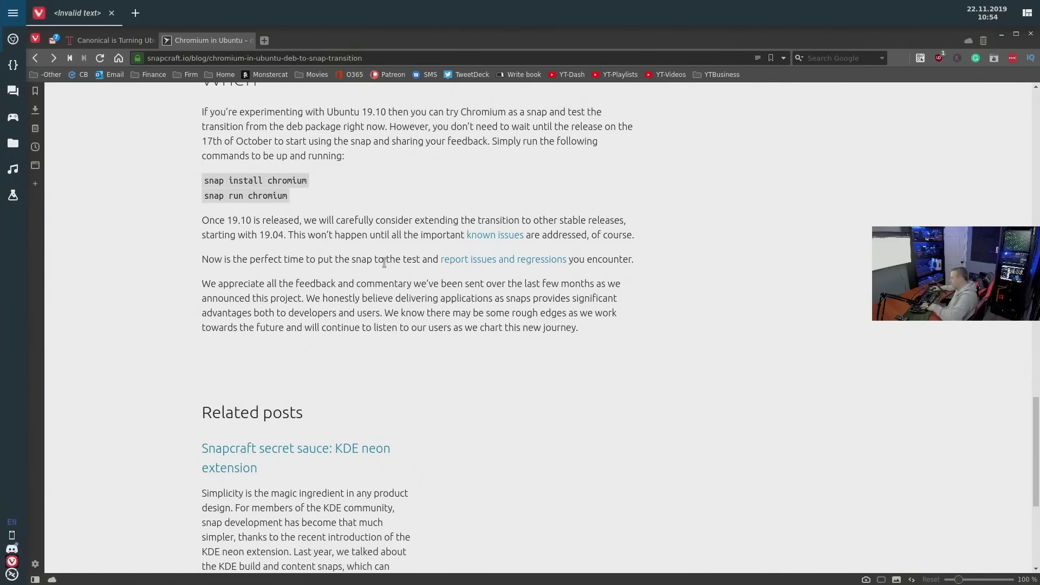
Hide Vivaldi's bookmarks bar with Ctrl+B and scroll up the snapcraft post to its How section.
key("ctrl+b")
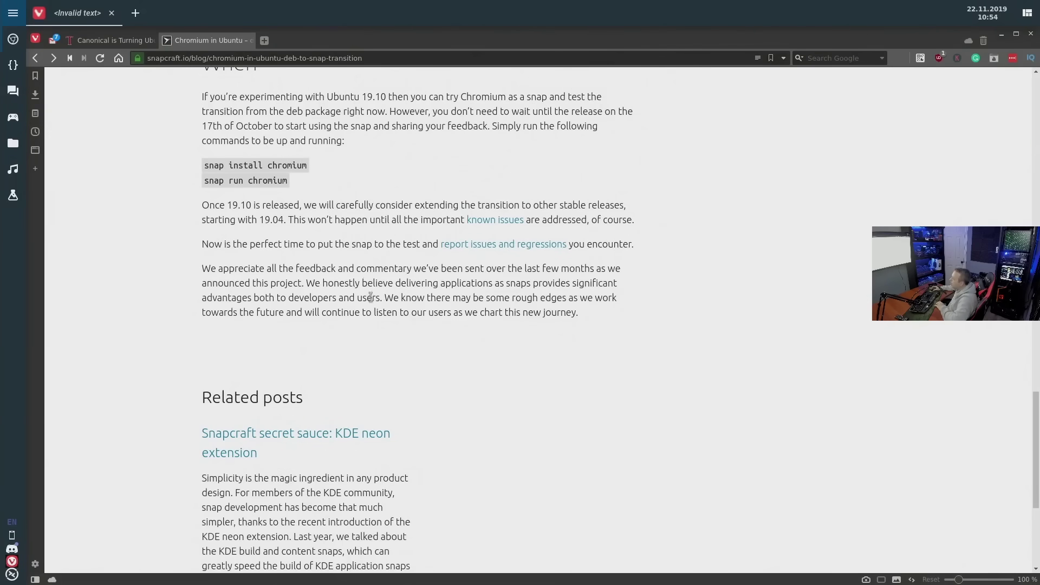
scroll(372, 300, "up", 3)
scroll(371, 301, "up", 4)
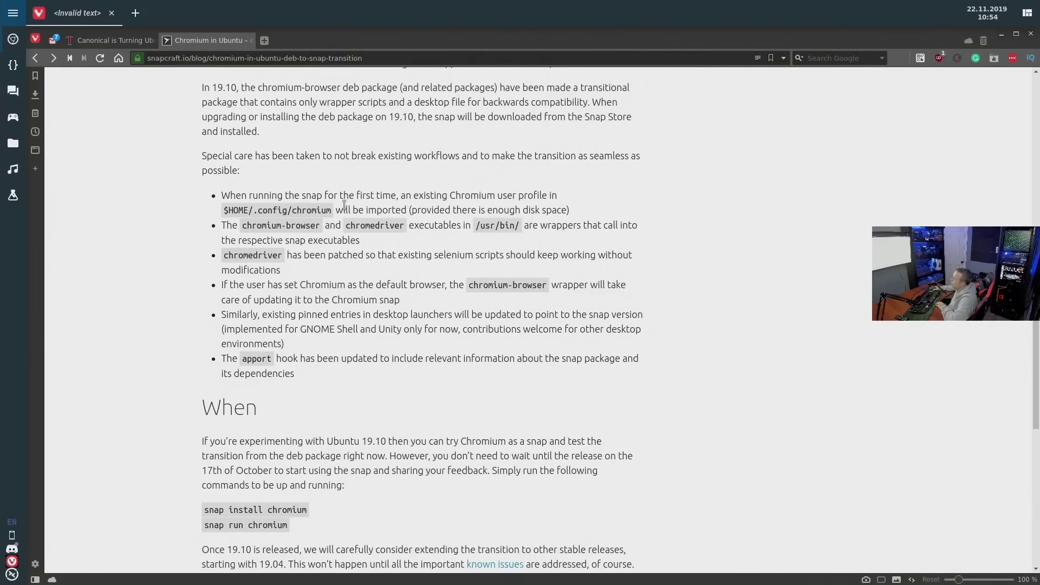
scroll(381, 250, "up", 2)
scroll(380, 249, "up", 2)
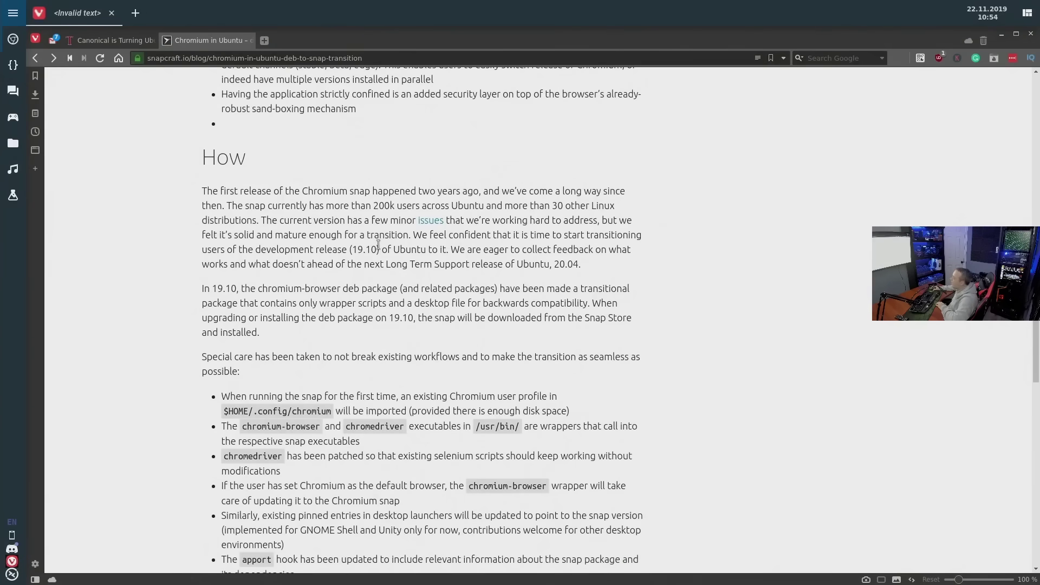
scroll(378, 244, "up", 1)
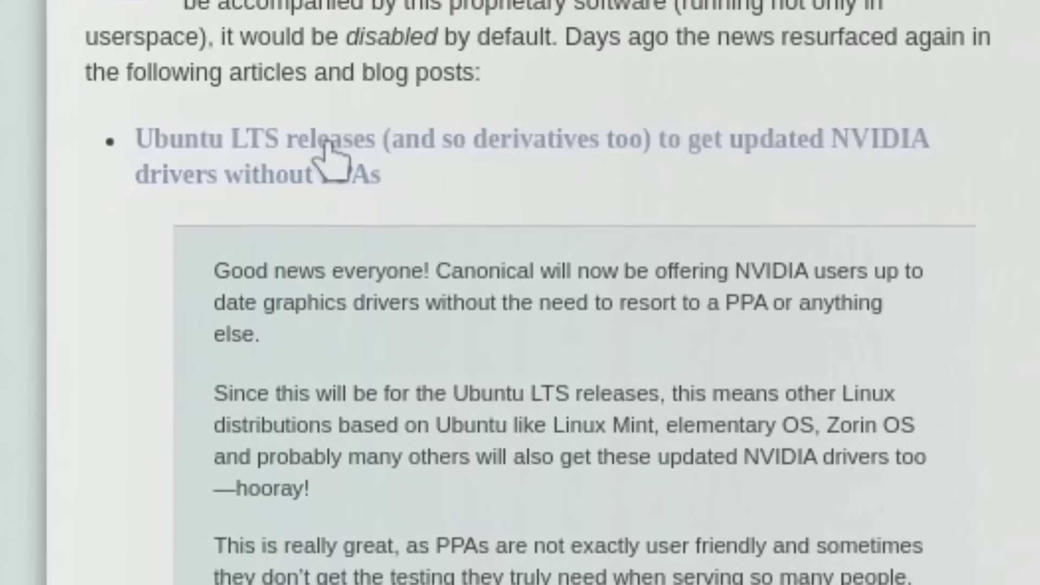
Scroll down the NVIDIA roundup to the Ubuntu LTS driver-updates entry and the driver 430 report.
scroll(332, 157, "down", 5)
scroll(542, 292, "down", 3)
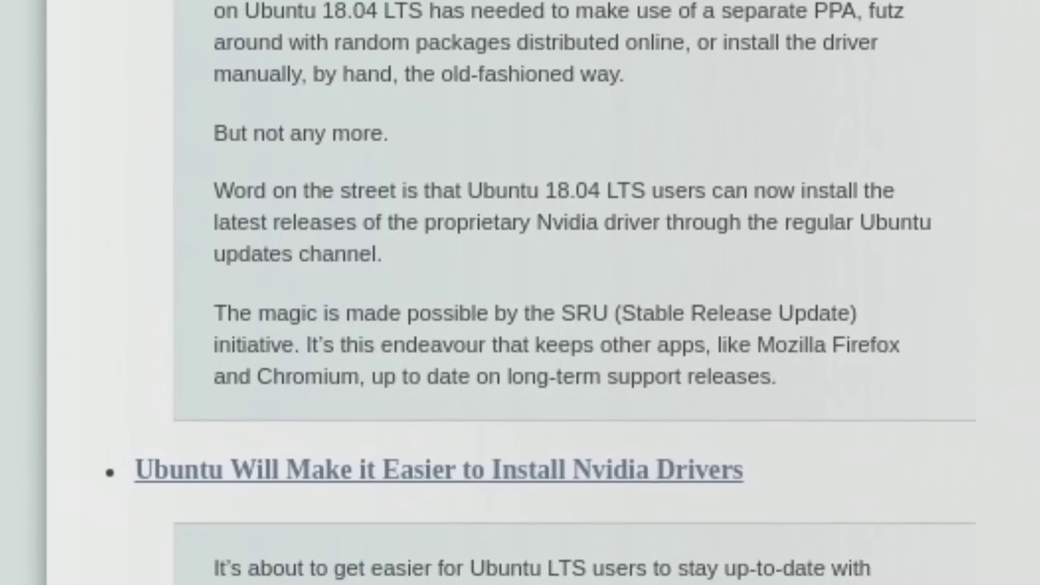
scroll(520, 293, "down", 5)
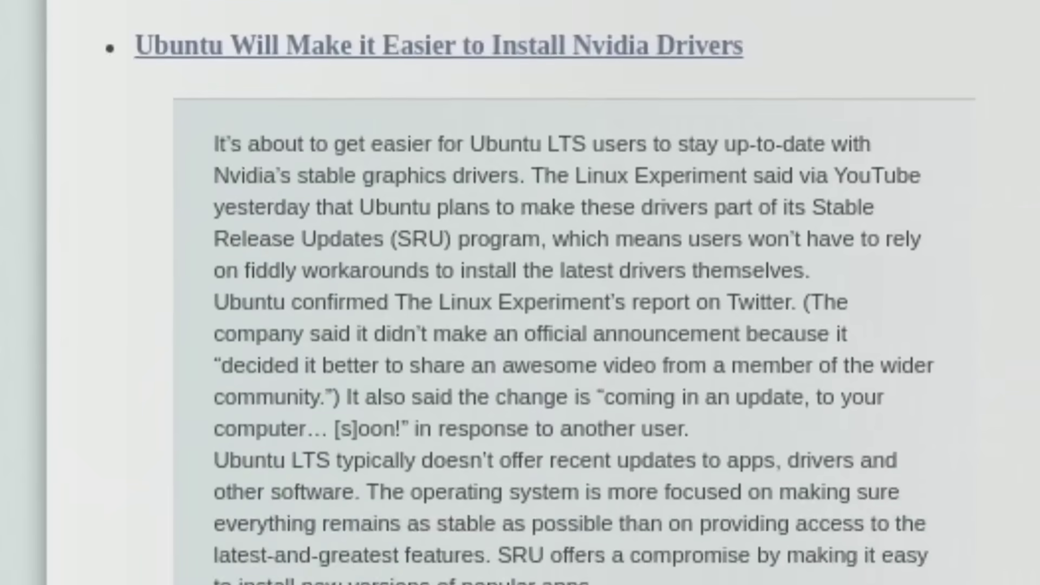
scroll(520, 292, "down", 3)
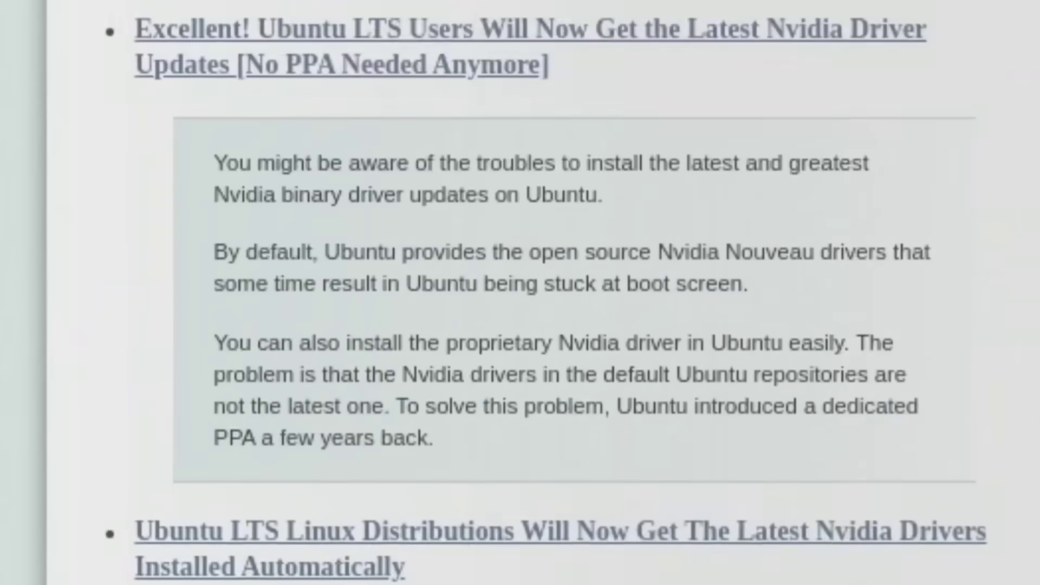
scroll(521, 292, "down", 5)
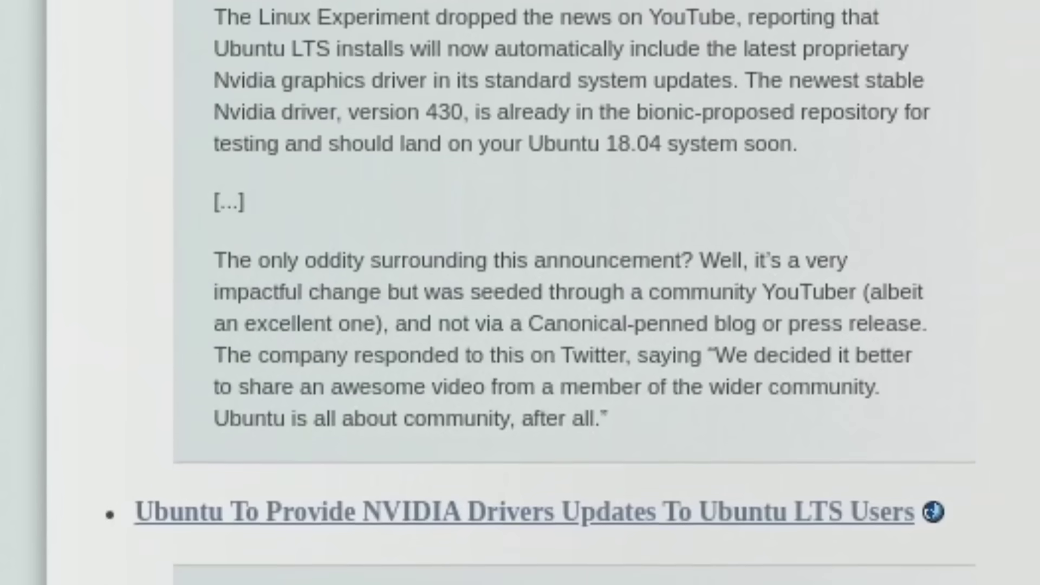